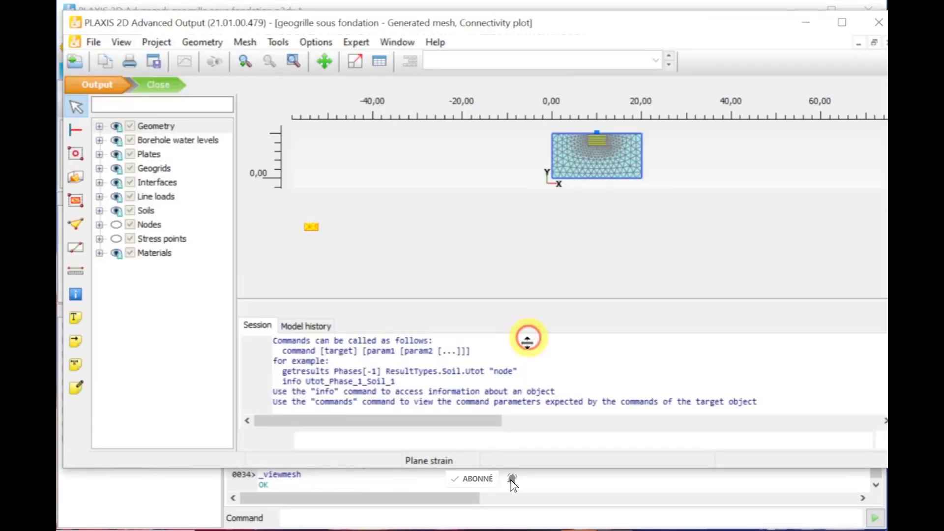
- Enlarge the generated mesh plot for inspection, and go to the staged construction mode
{"action": "left_click_drag", "start_coordinate": [528, 340], "coordinate": [533, 445]}
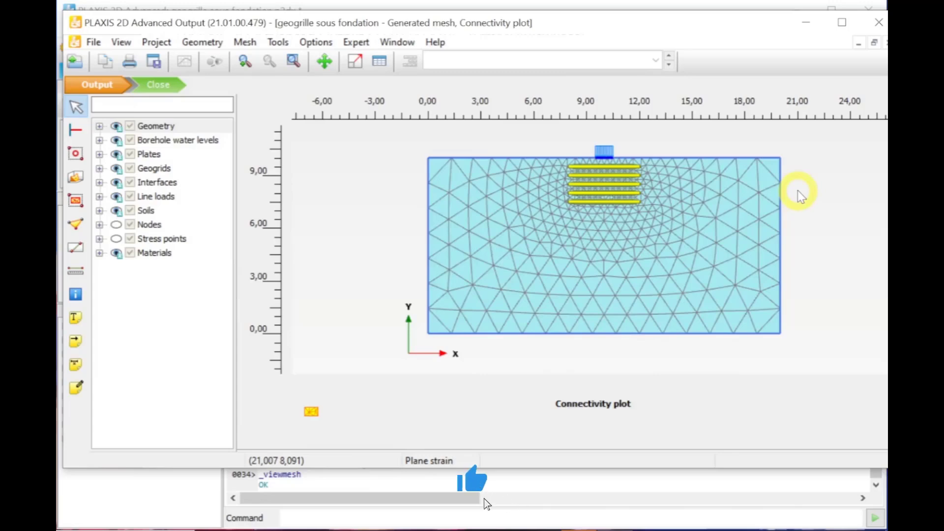
{"action": "left_click", "coordinate": [364, 68]}
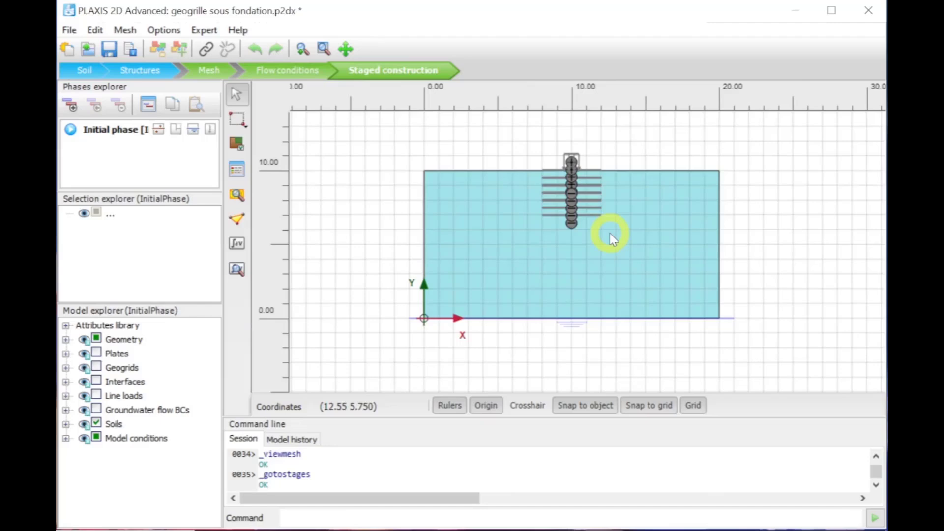
- Set the BoundaryXMin and BoundaryXMax deformation conditions of the initial phase to Horizontally fixed
{"action": "left_click", "coordinate": [66, 438]}
{"action": "left_click", "coordinate": [80, 421]}
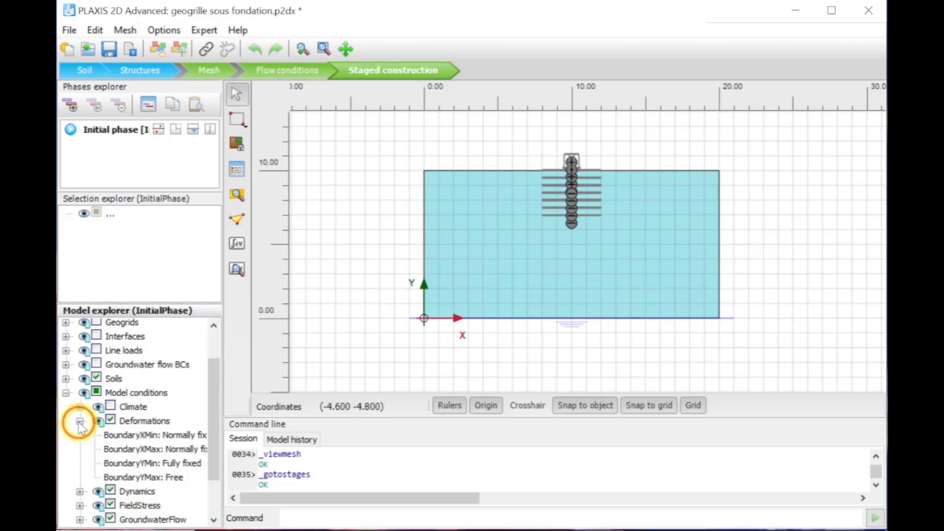
{"action": "double_click", "coordinate": [204, 436]}
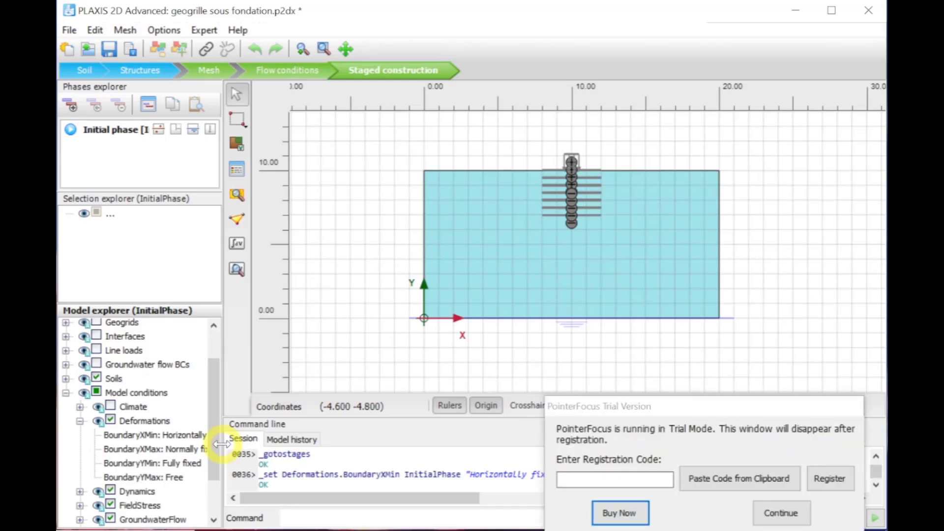
{"action": "left_click", "coordinate": [601, 516]}
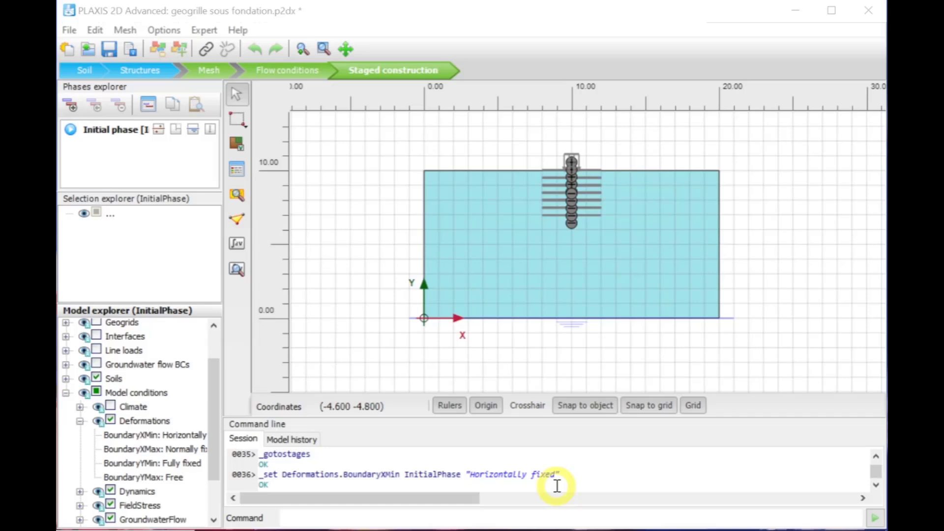
{"action": "left_click", "coordinate": [199, 449]}
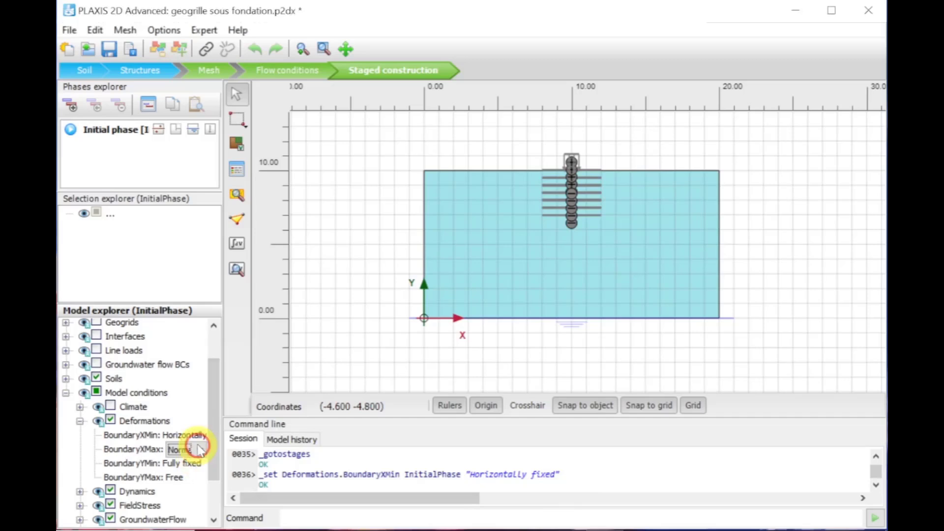
{"action": "left_click", "coordinate": [199, 449]}
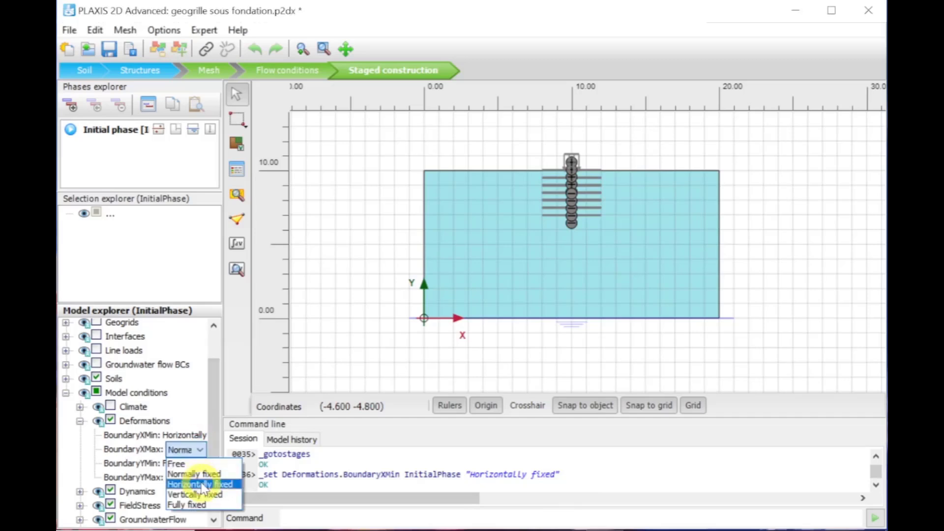
{"action": "left_click", "coordinate": [203, 485]}
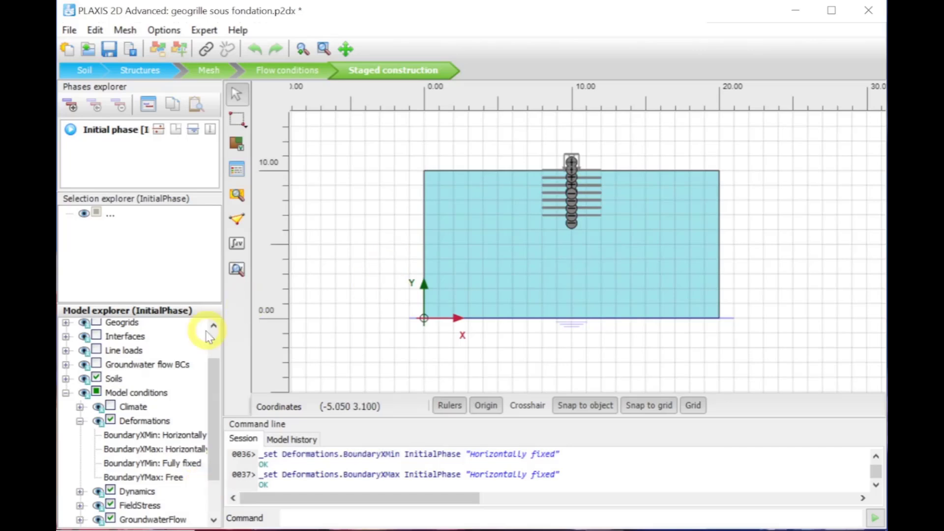
{"action": "left_click", "coordinate": [66, 394]}
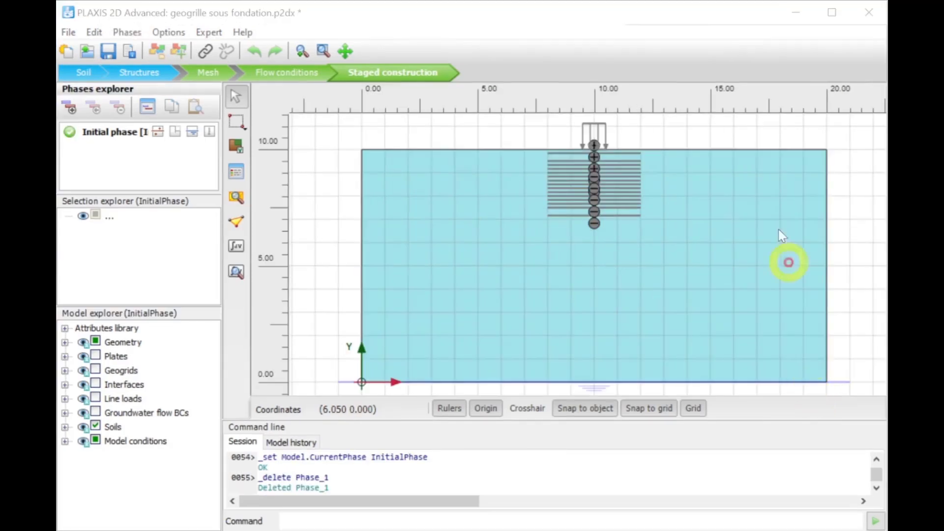
- Add a calculation phase after the initial phase and activate all plates and line loads in it
{"action": "left_click", "coordinate": [720, 45]}
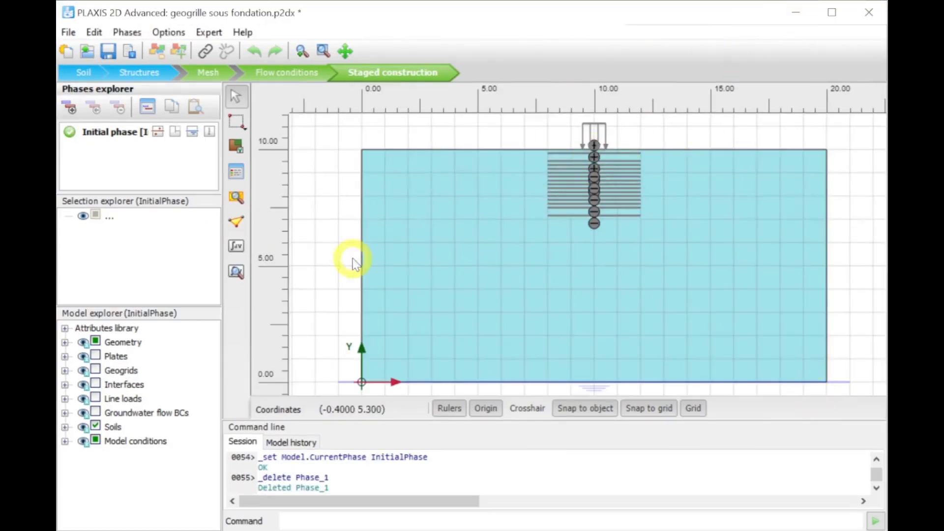
{"action": "left_click", "coordinate": [70, 108]}
{"action": "scroll", "coordinate": [668, 143], "scroll_direction": "up", "scroll_amount": 1}
{"action": "scroll", "coordinate": [668, 143], "scroll_direction": "up", "scroll_amount": 1}
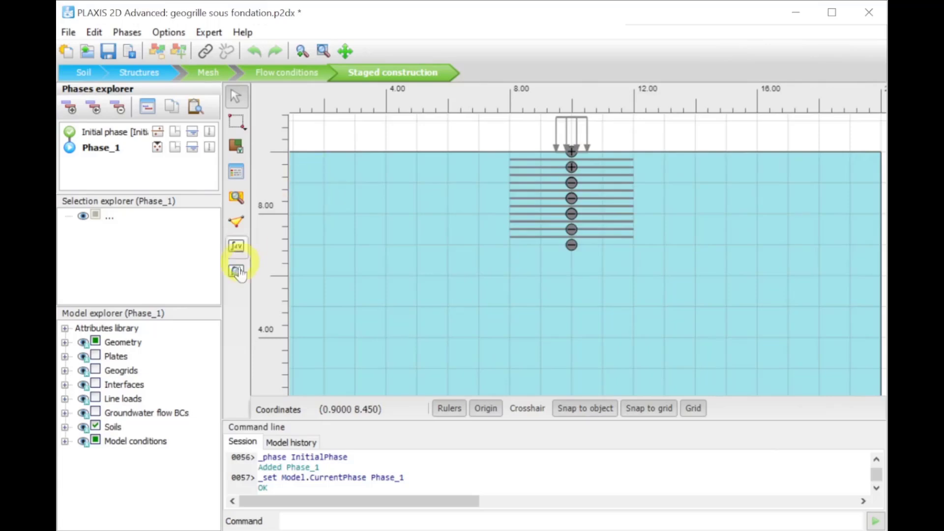
{"action": "left_click", "coordinate": [96, 355]}
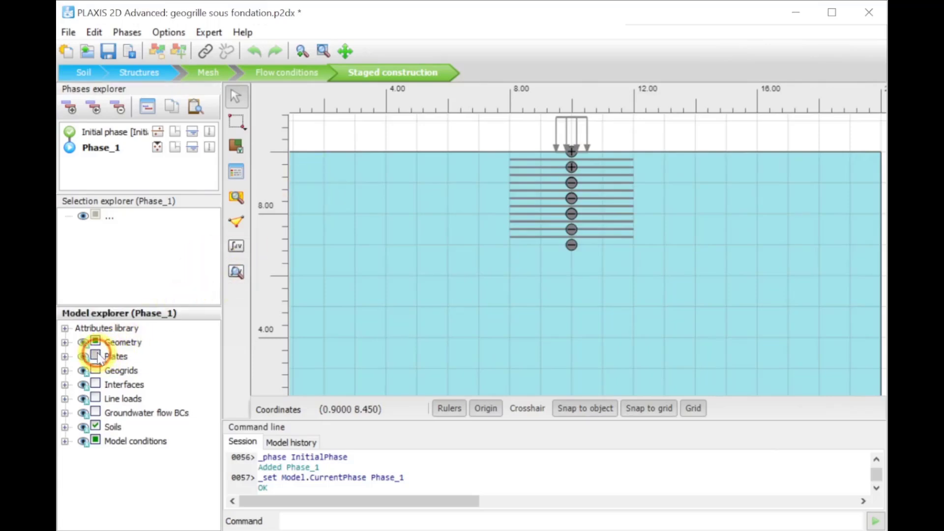
{"action": "left_click", "coordinate": [96, 398]}
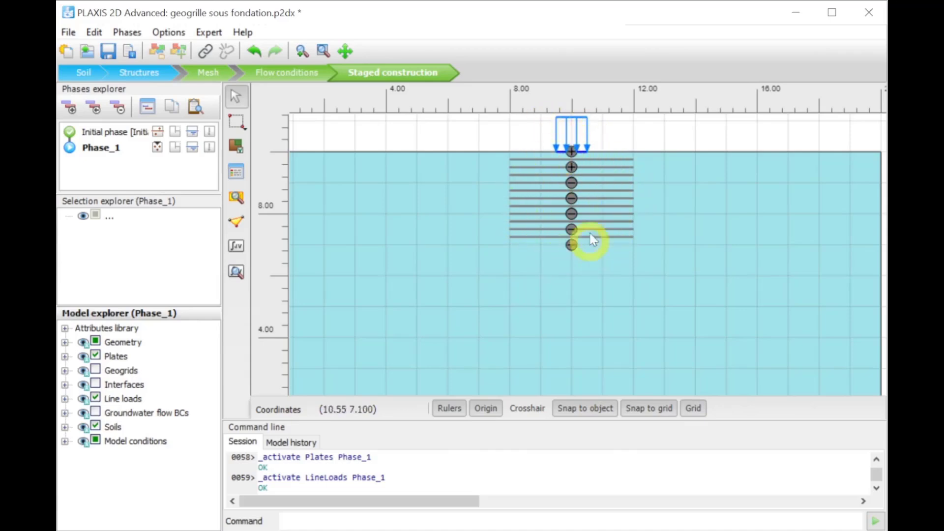
- Search for the mesh node closest to X 10 m, Y 10 m and update the model with it as a curve point
{"action": "left_click", "coordinate": [239, 222]}
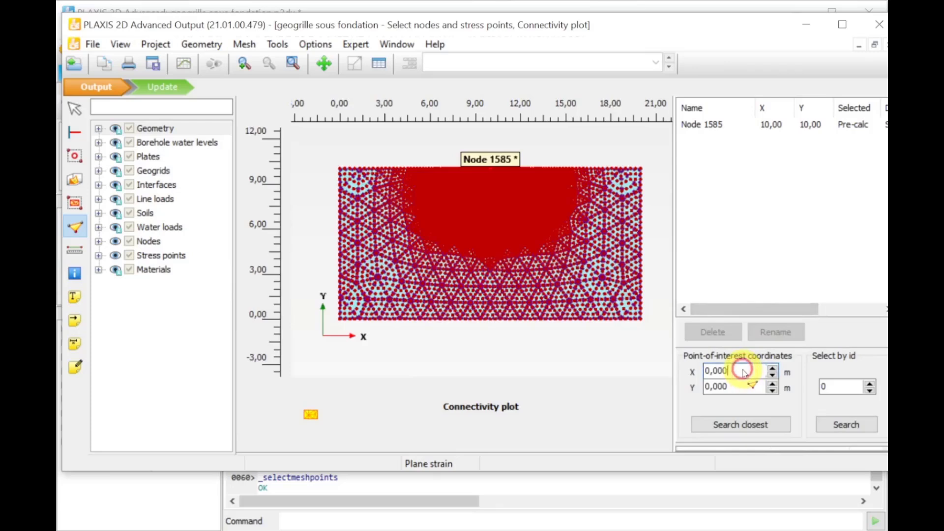
{"action": "left_click", "coordinate": [690, 372]}
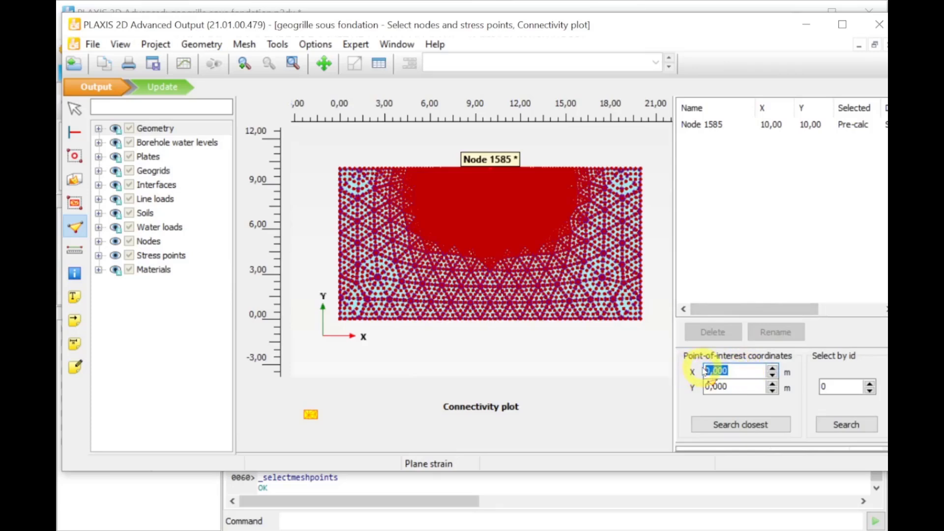
{"action": "type", "text": "10"}
{"action": "key", "text": "Tab"}
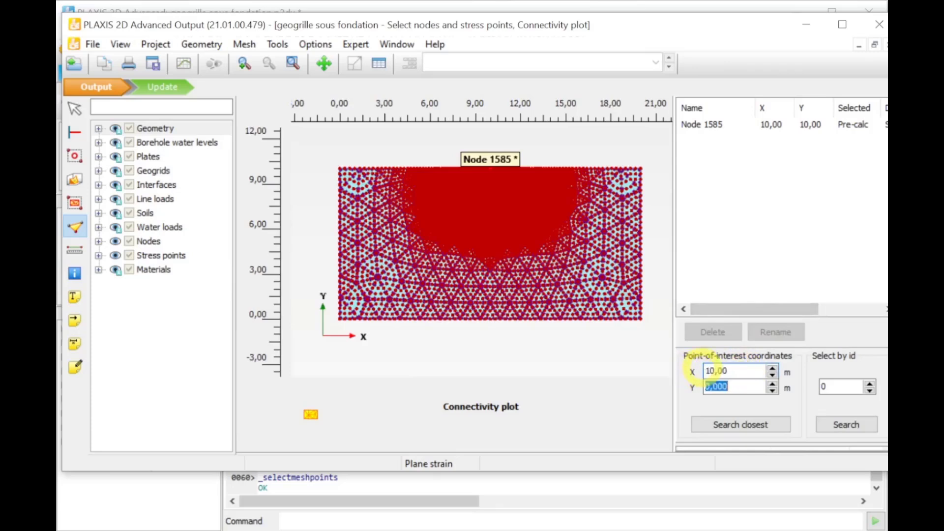
{"action": "type", "text": "10"}
{"action": "key", "text": "Return"}
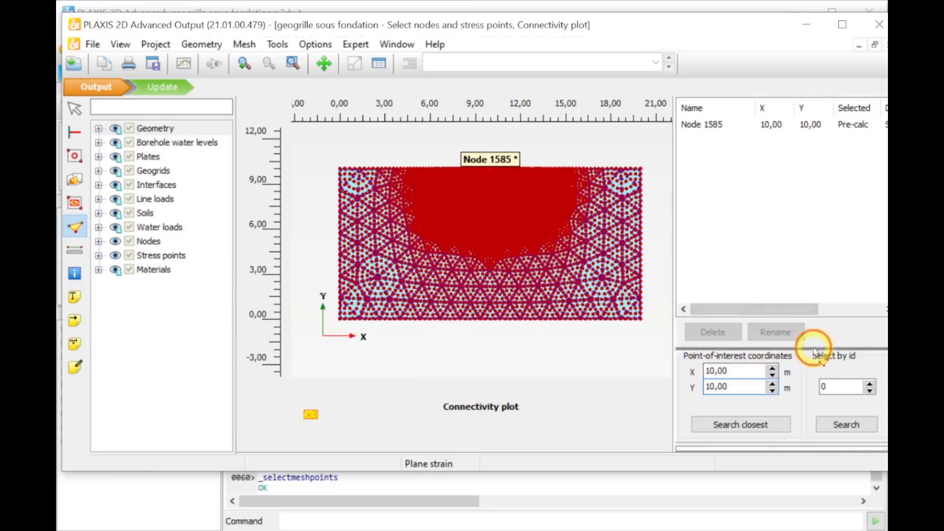
{"action": "left_click_drag", "start_coordinate": [810, 284], "coordinate": [808, 274]}
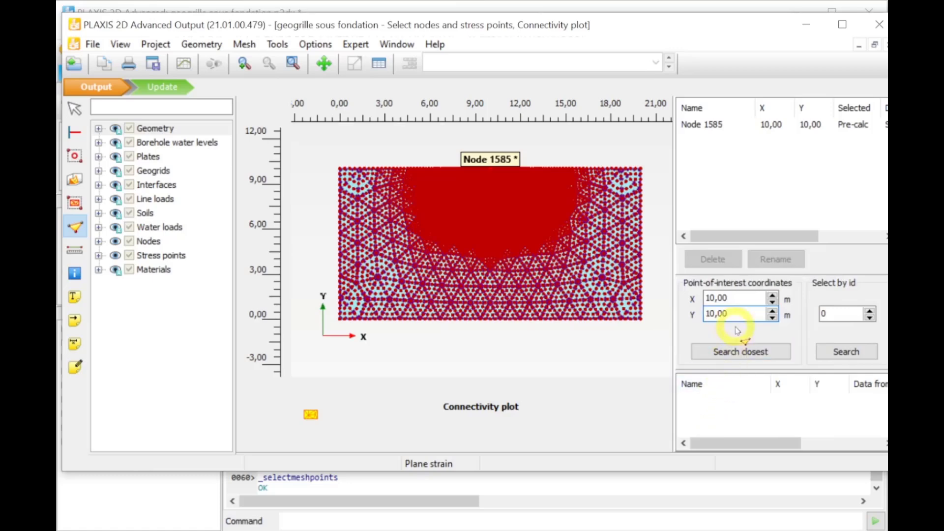
{"action": "left_click", "coordinate": [727, 349]}
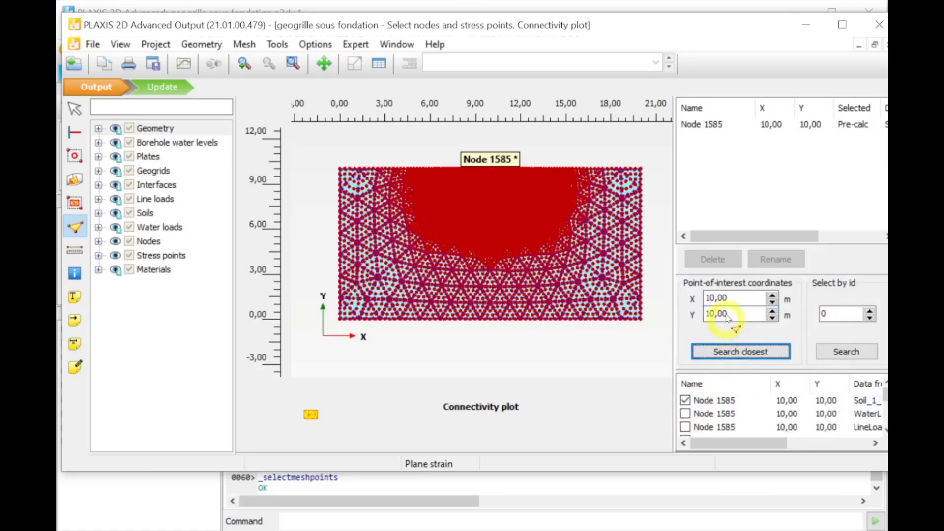
{"action": "left_click", "coordinate": [165, 87]}
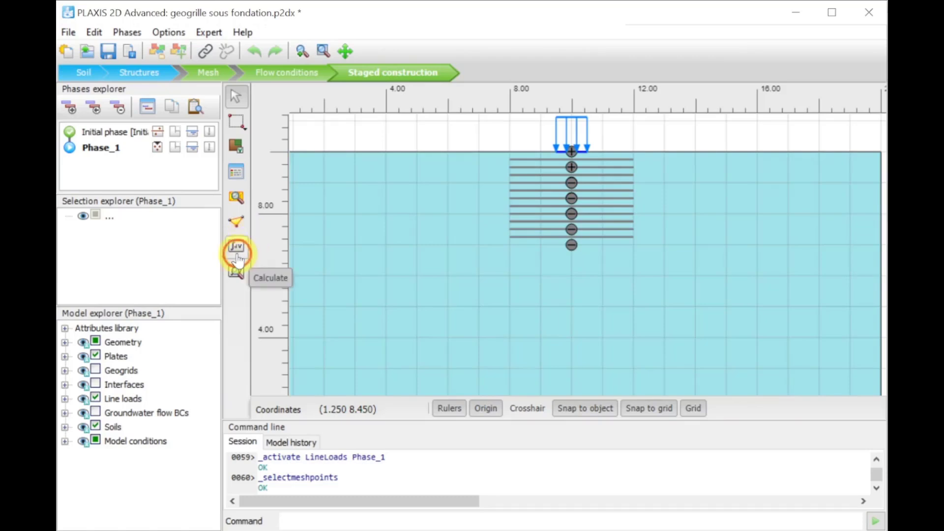
- Calculate the phases and display the enlarged deformed mesh results of Phase_1
{"action": "left_click", "coordinate": [236, 247]}
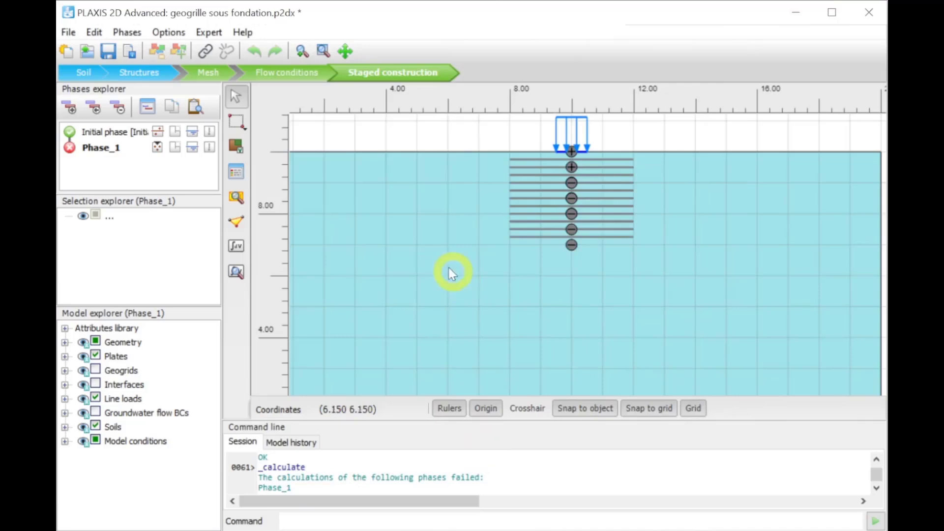
{"action": "left_click", "coordinate": [236, 272]}
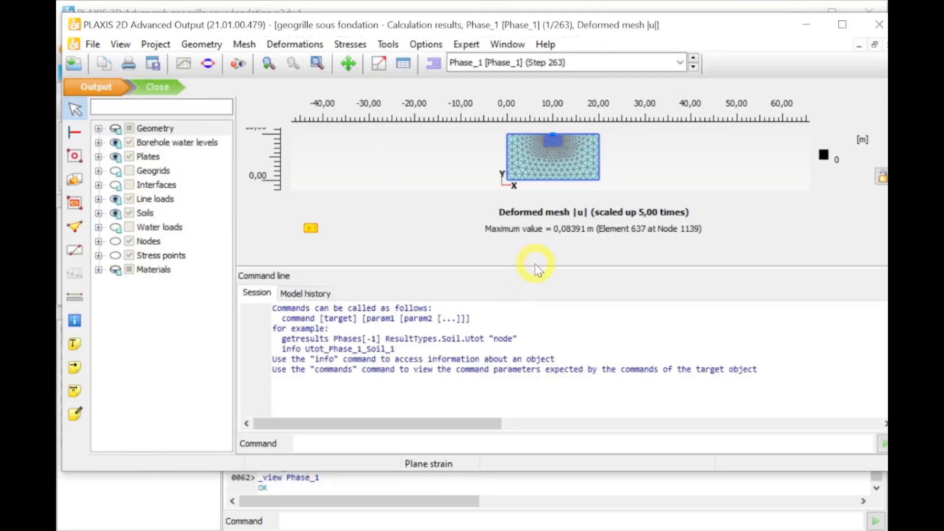
{"action": "left_click_drag", "start_coordinate": [537, 269], "coordinate": [538, 435]}
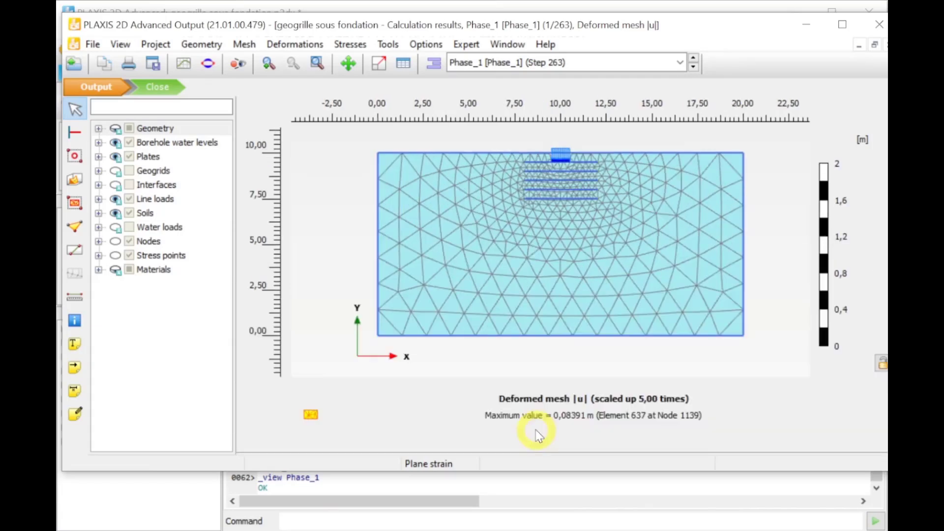
- Create a new chart plotting the ΣMstage multiplier on X against total displacement |u| of the node at (10, 10) on Y
{"action": "left_click", "coordinate": [183, 64]}
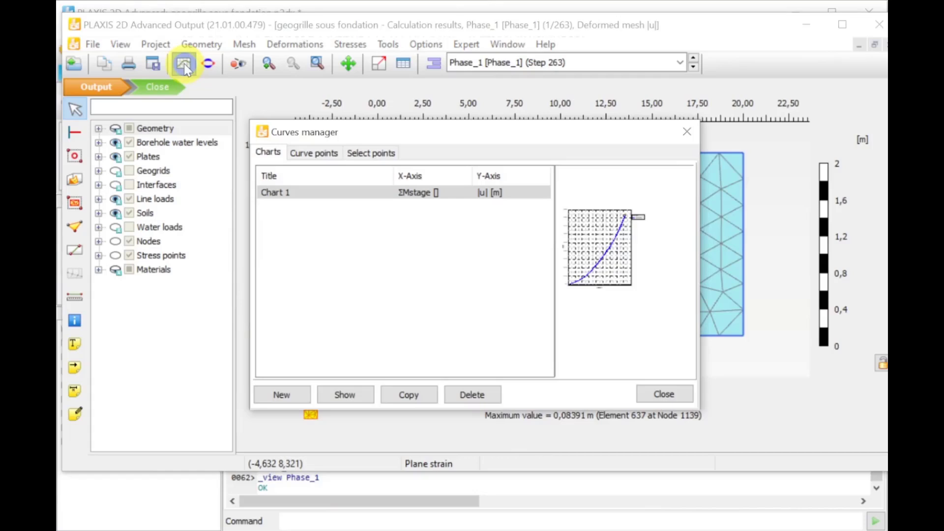
{"action": "left_click", "coordinate": [282, 397]}
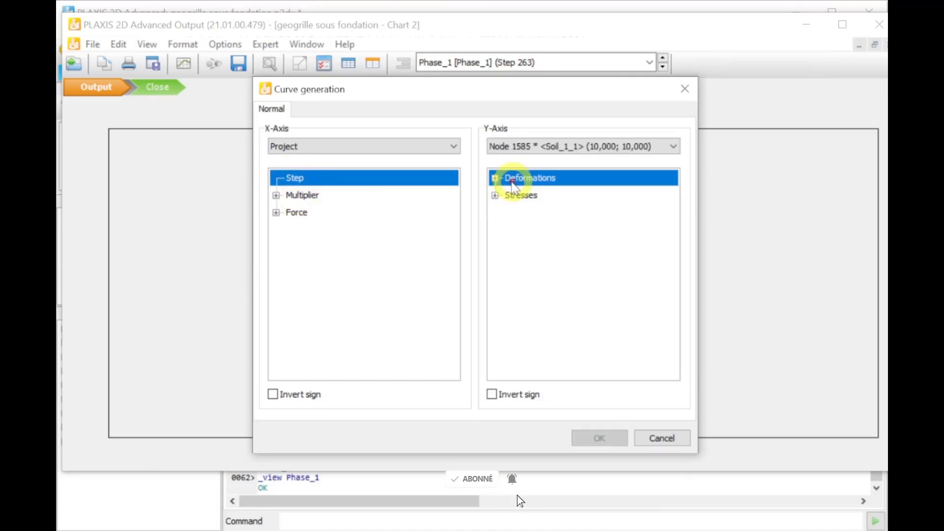
{"action": "double_click", "coordinate": [512, 180]}
{"action": "left_click", "coordinate": [509, 196]}
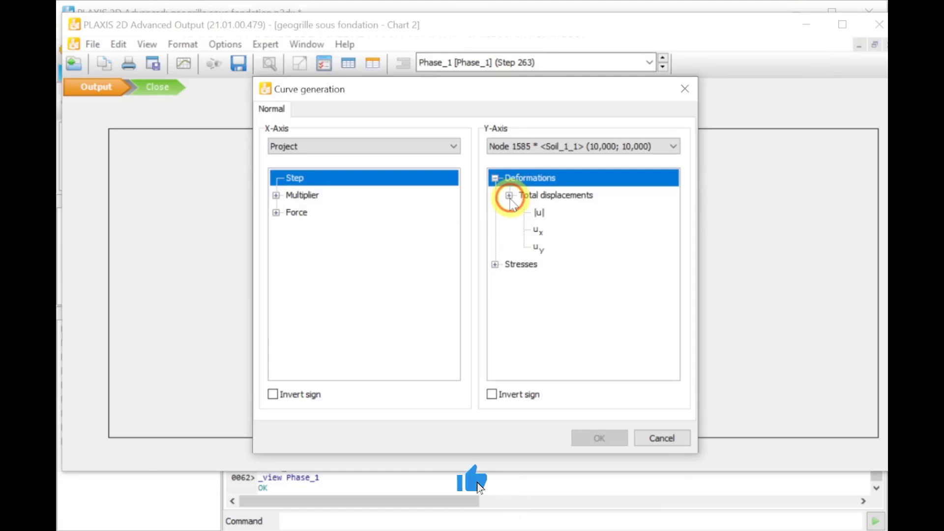
{"action": "left_click", "coordinate": [316, 247]}
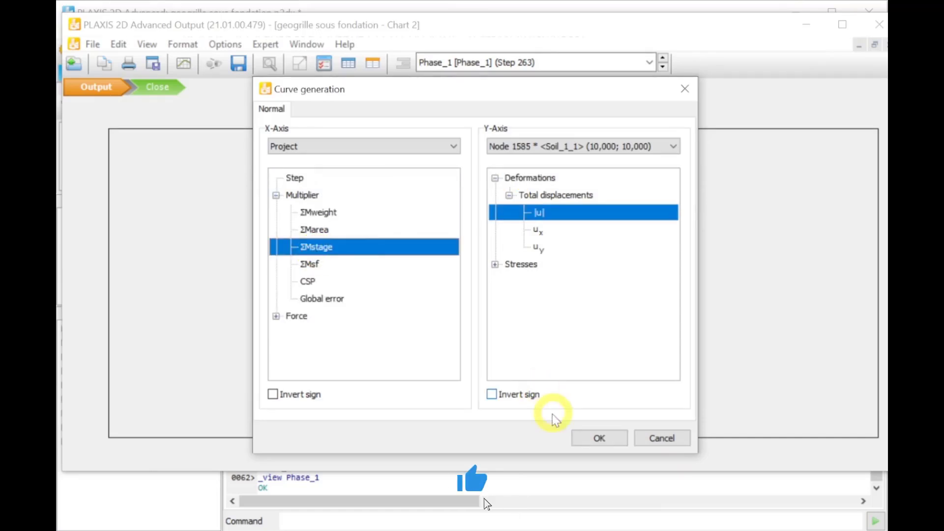
{"action": "left_click", "coordinate": [599, 438]}
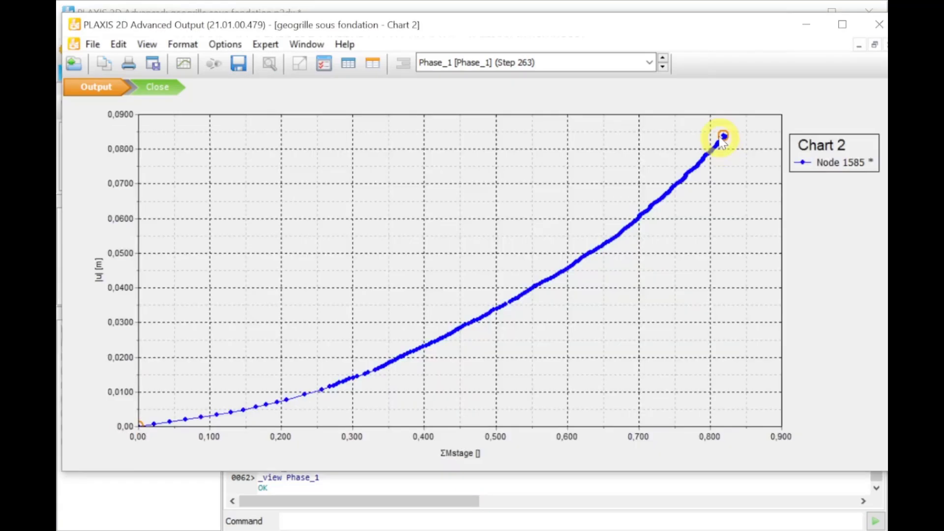
- Examine the end of the load-displacement curve and the chart's point table for the final ΣMstage and |u| values
{"action": "mouse_move", "coordinate": [723, 141]}
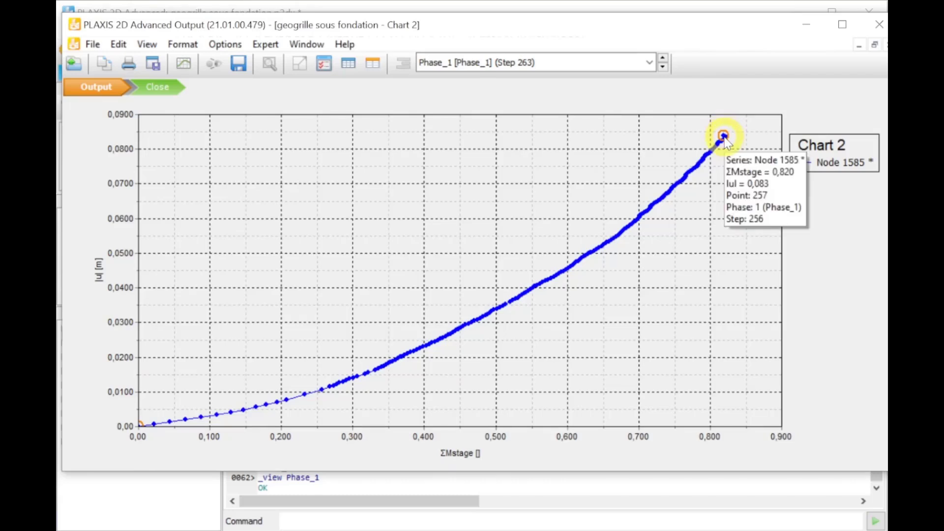
{"action": "scroll", "coordinate": [724, 136], "scroll_direction": "up", "scroll_amount": 1}
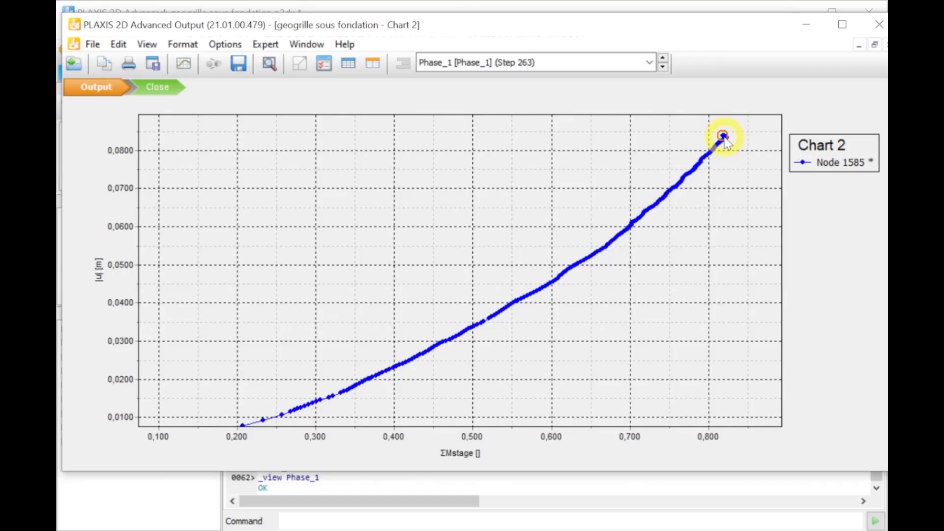
{"action": "scroll", "coordinate": [724, 137], "scroll_direction": "up", "scroll_amount": 2}
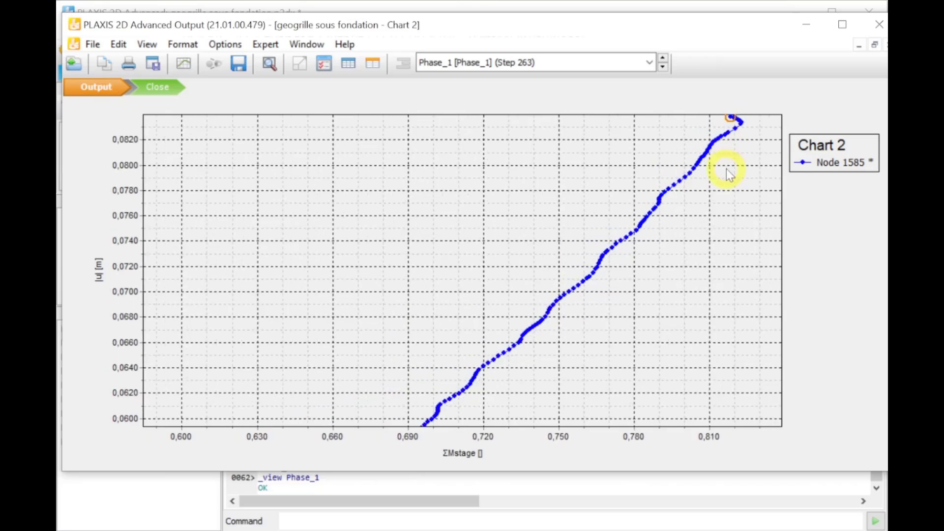
{"action": "mouse_move", "coordinate": [730, 121]}
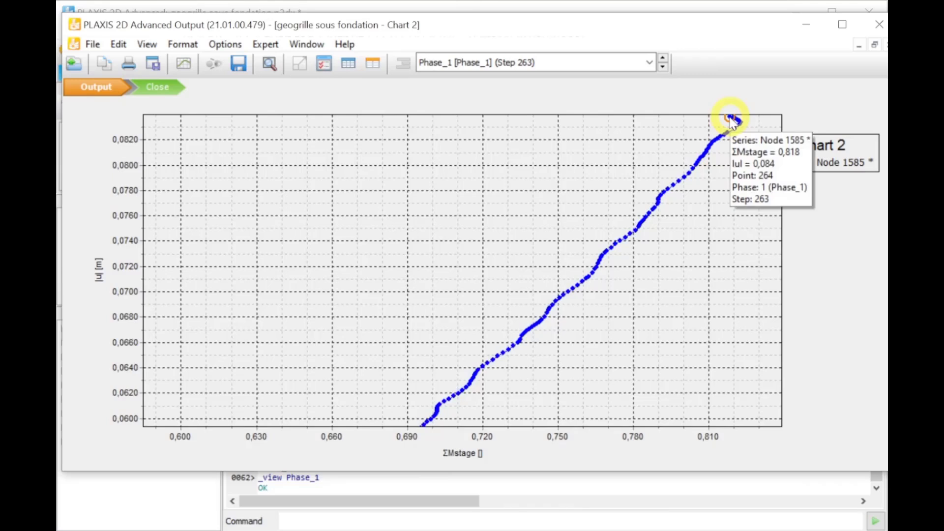
{"action": "scroll", "coordinate": [744, 136], "scroll_direction": "down", "scroll_amount": 1}
{"action": "scroll", "coordinate": [744, 135], "scroll_direction": "down", "scroll_amount": 2}
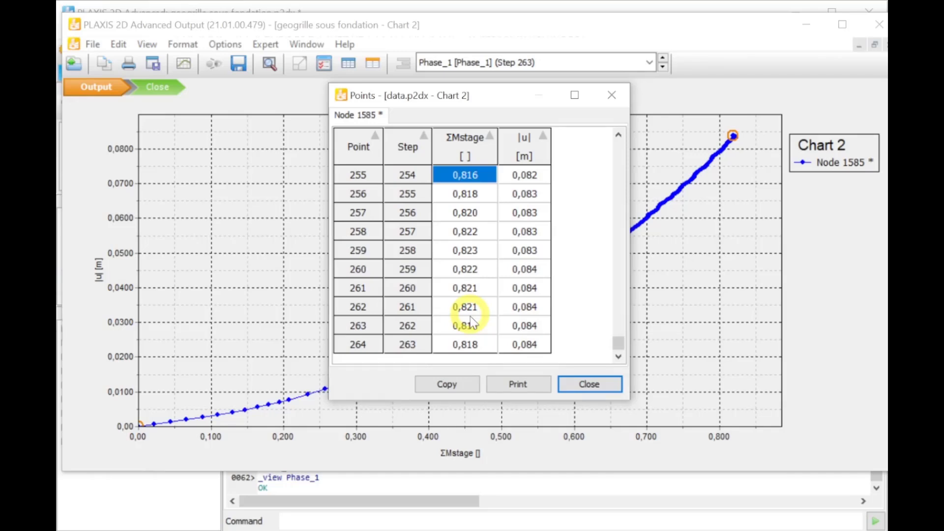
{"action": "left_click", "coordinate": [576, 384]}
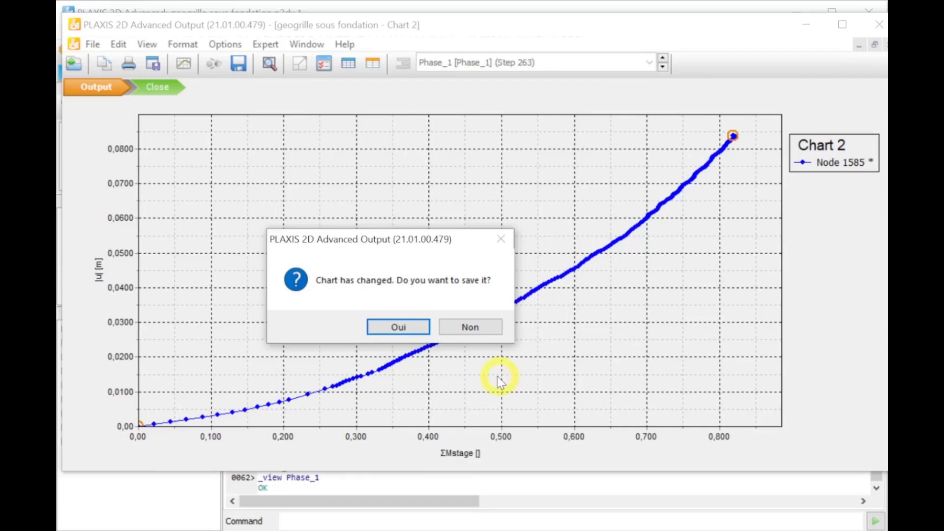
- Mark Phase_1 for recalculation and activate all geogrids in it
{"action": "left_click", "coordinate": [95, 370]}
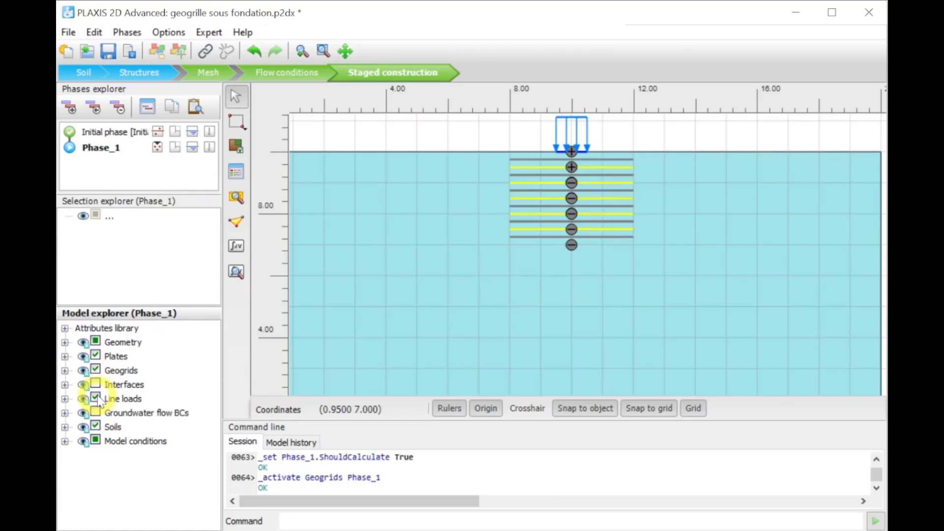
- Activate all interfaces in Phase_1 and recalculate the phase with the geogrid reinforcement
{"action": "left_click", "coordinate": [95, 384]}
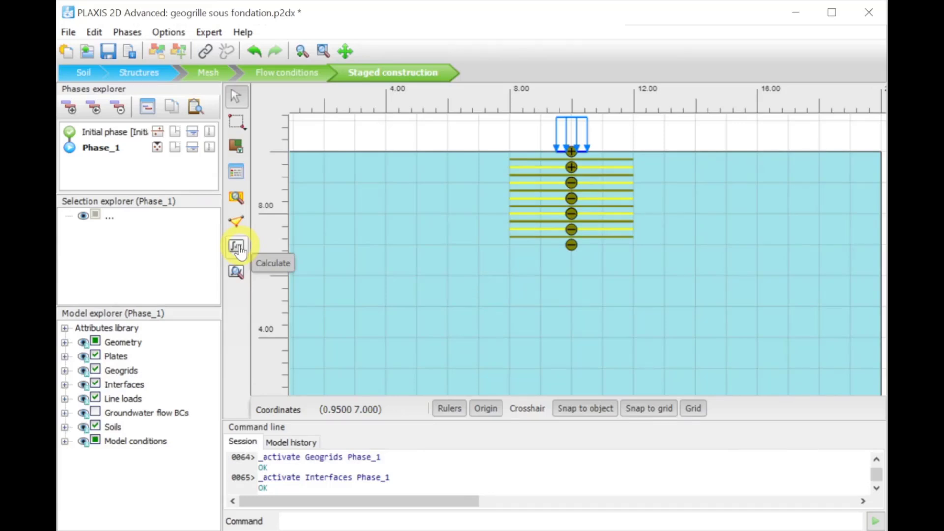
{"action": "left_click", "coordinate": [237, 246]}
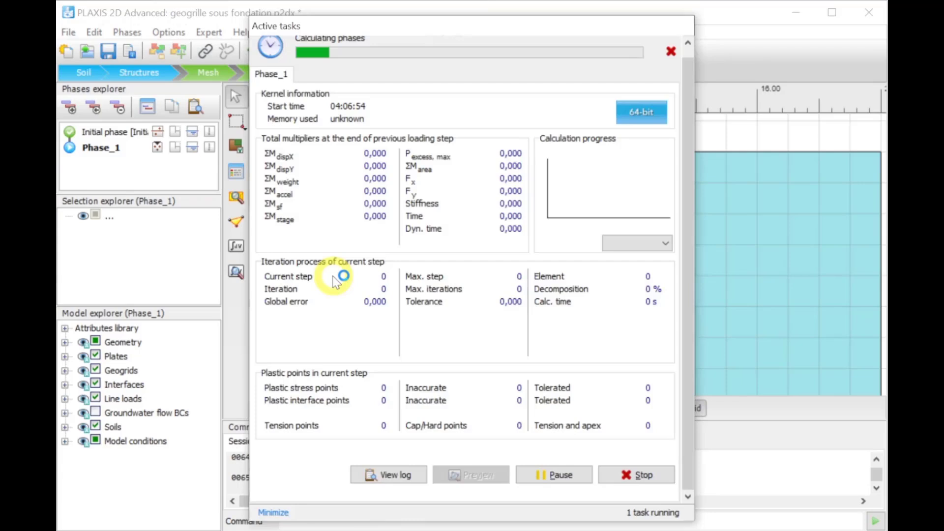
{"action": "left_click", "coordinate": [833, 375]}
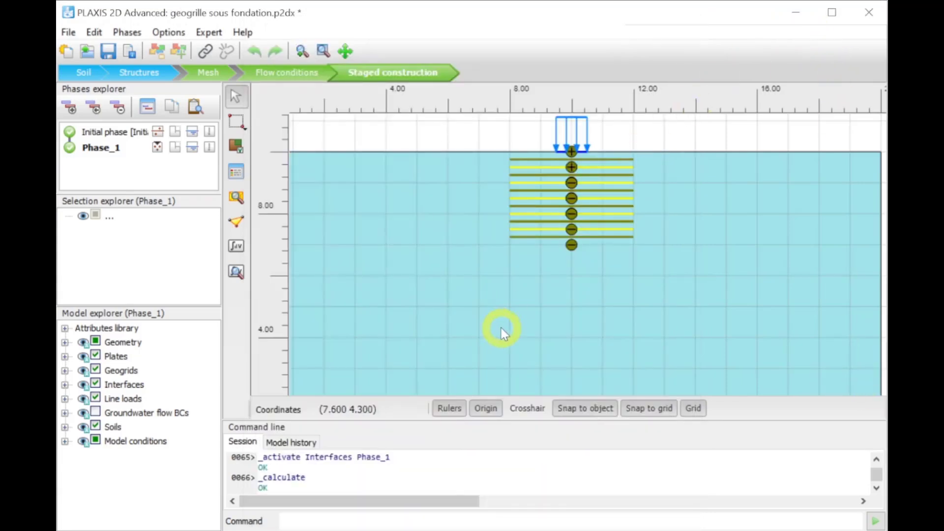
- Display the deformed mesh results of the recalculated Phase_1, enlarging the plot area around the reinforced zone
{"action": "left_click", "coordinate": [236, 274]}
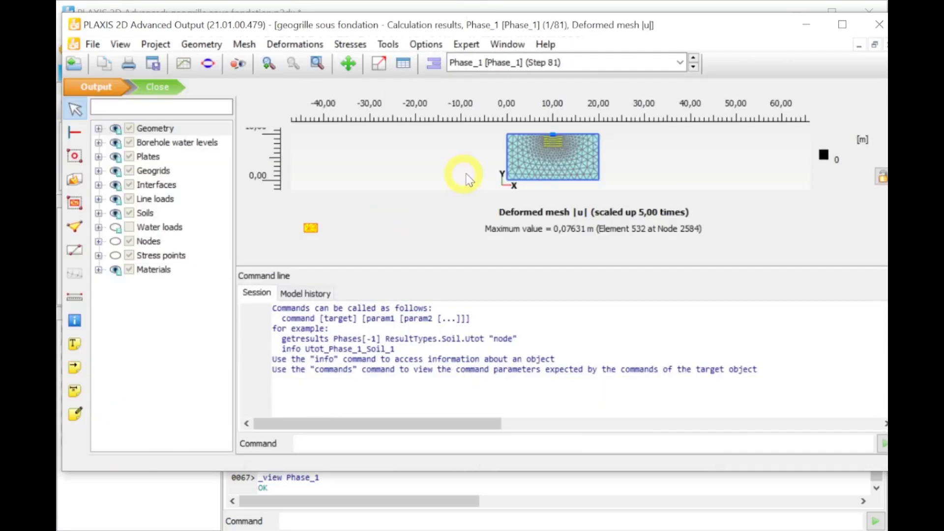
{"action": "left_click_drag", "start_coordinate": [505, 266], "coordinate": [531, 405]}
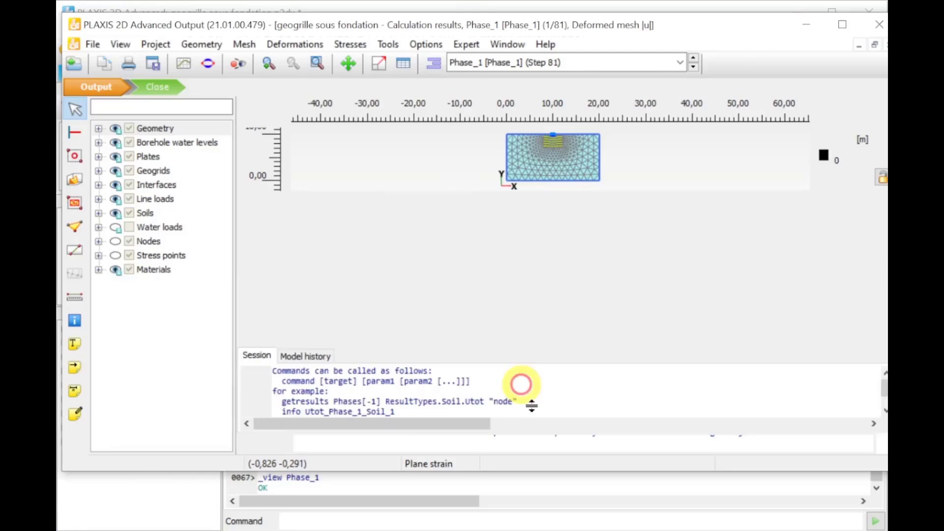
{"action": "scroll", "coordinate": [559, 185], "scroll_direction": "up", "scroll_amount": 4}
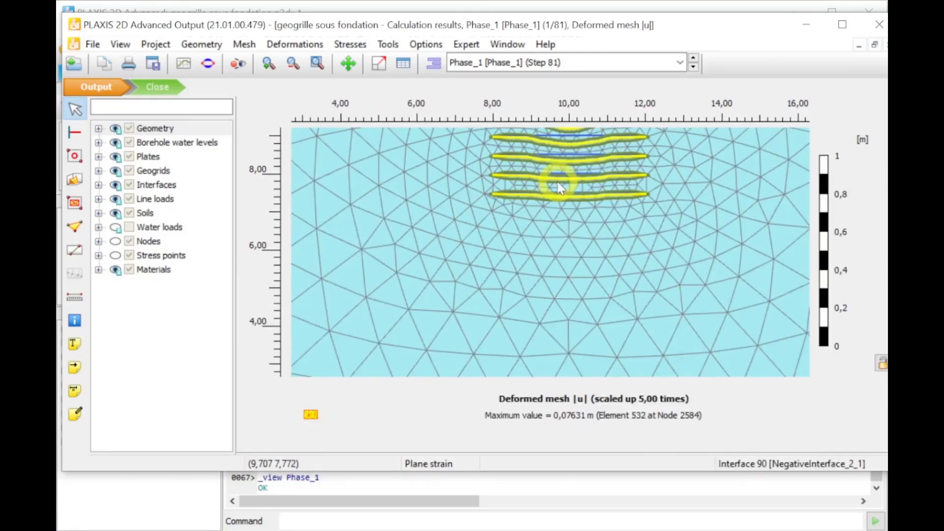
- Create a new chart of ΣMstage on X against total displacement |u| on Y for Node 1585, and inspect the curve's last point
{"action": "left_click", "coordinate": [181, 63]}
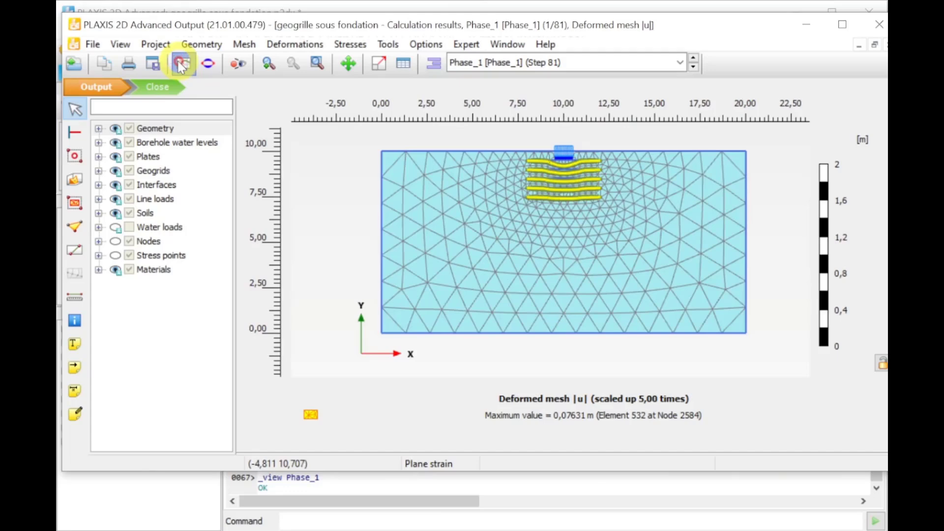
{"action": "left_click", "coordinate": [182, 64]}
{"action": "left_click", "coordinate": [285, 393]}
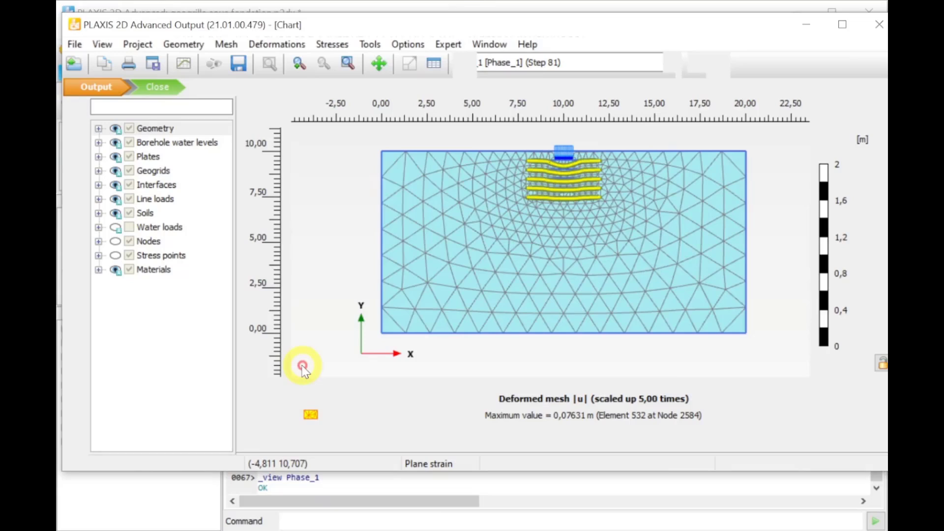
{"action": "left_click", "coordinate": [343, 246]}
{"action": "left_click", "coordinate": [524, 146]}
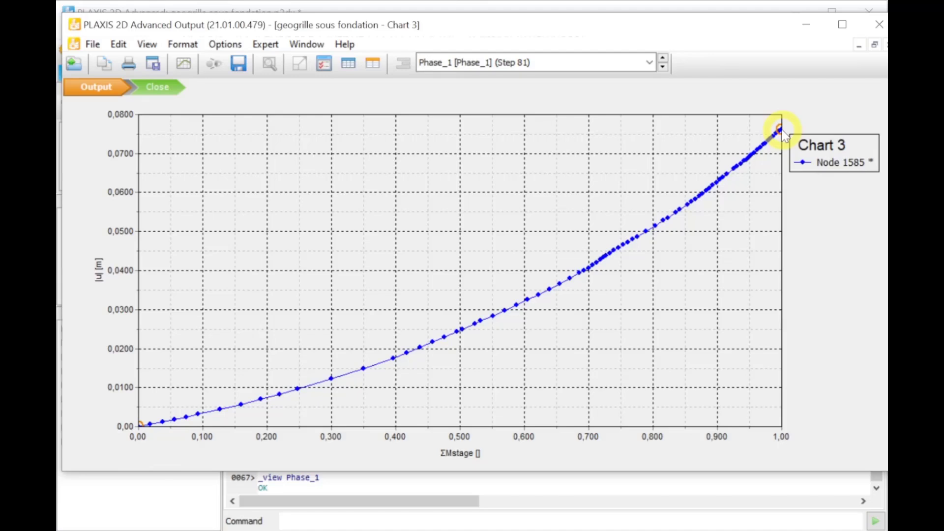
{"action": "mouse_move", "coordinate": [780, 130]}
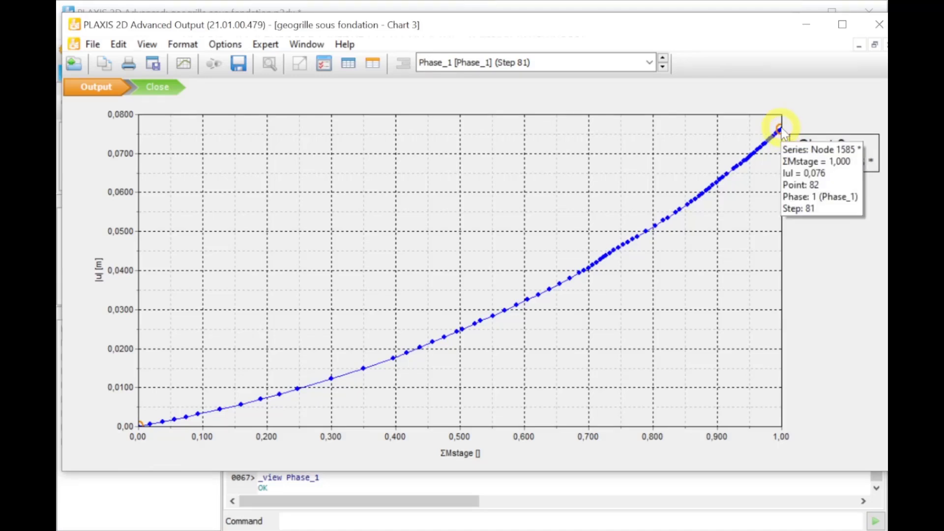